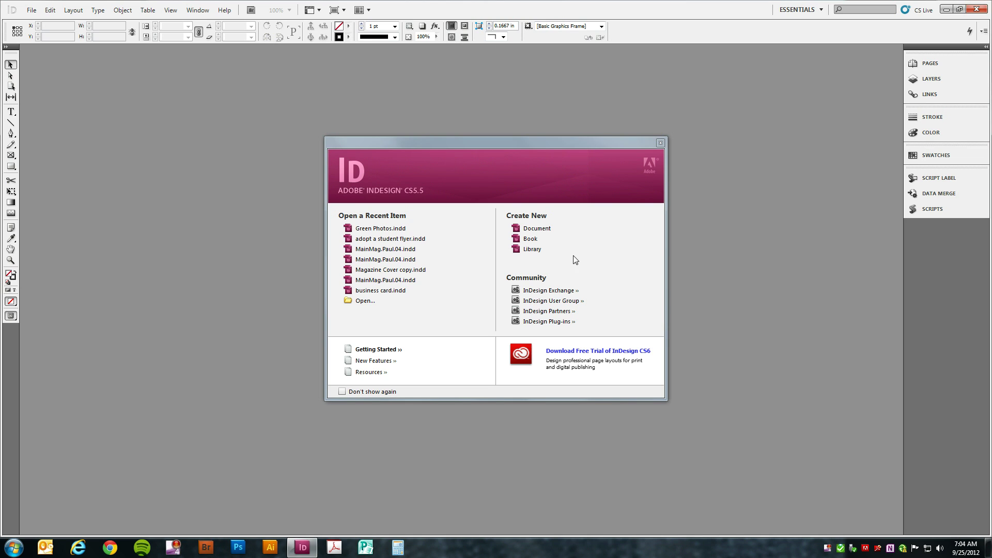
- Start a new Letter-size document with all four margins set to 0
{"action": "left_click", "coordinate": [537, 230]}
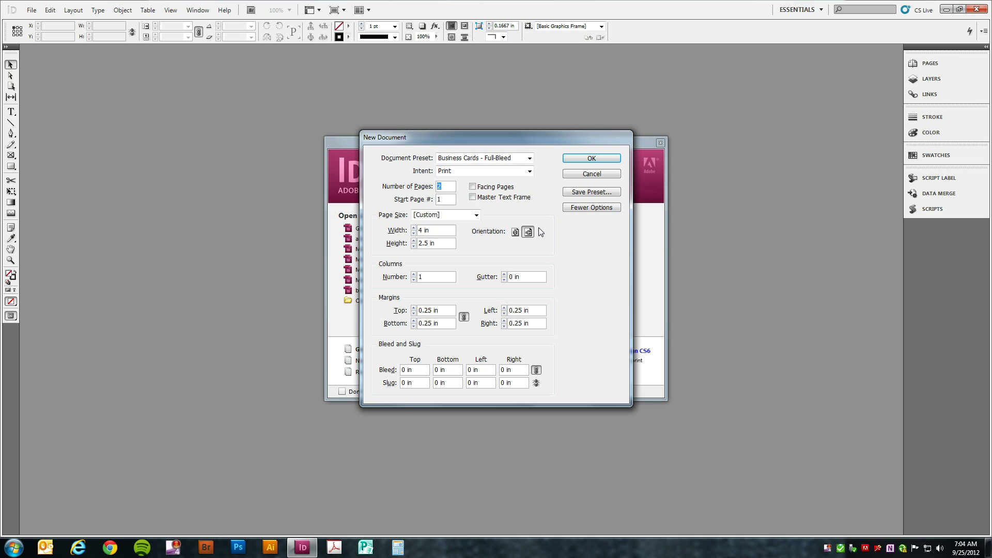
{"action": "left_click", "coordinate": [477, 215]}
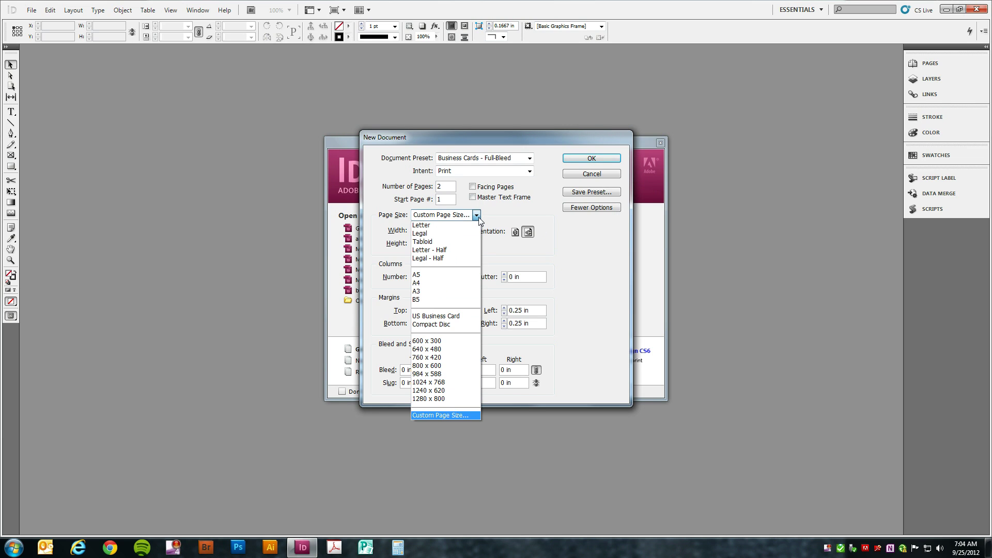
{"action": "left_click", "coordinate": [420, 226]}
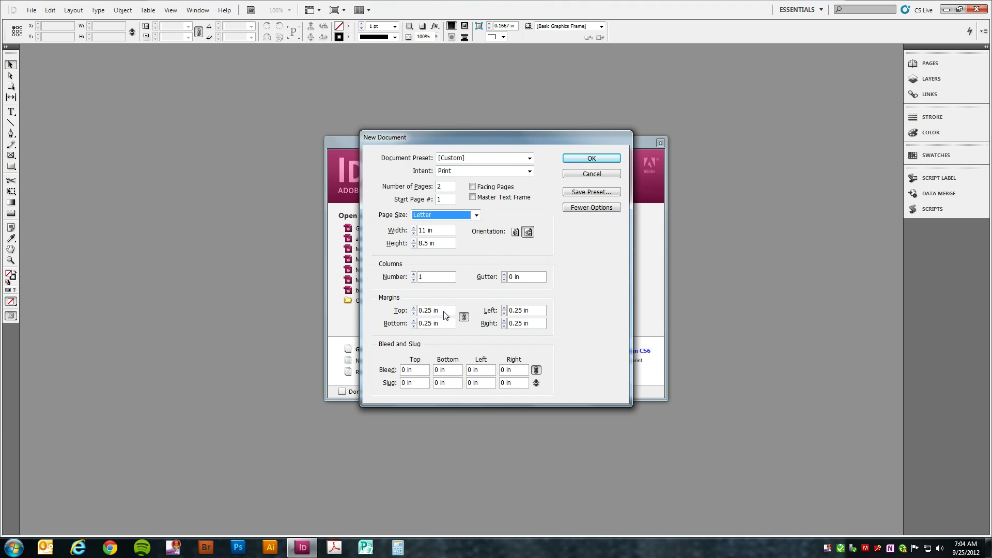
{"action": "left_click_drag", "start_coordinate": [444, 314], "coordinate": [402, 316]}
{"action": "type", "text": "0"}
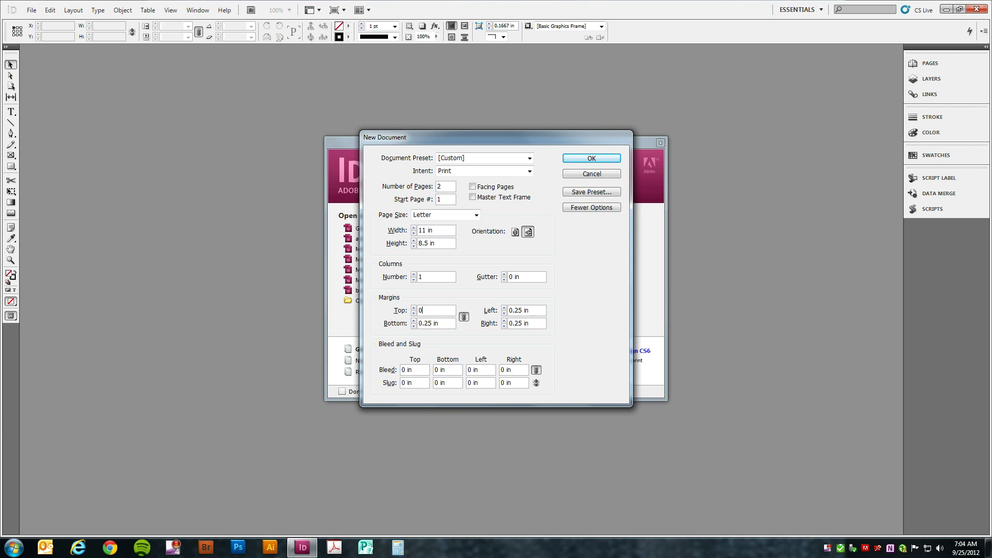
{"action": "left_click", "coordinate": [443, 328]}
- Set a 0.25 in bleed on every side and create the document
{"action": "left_click", "coordinate": [594, 208]}
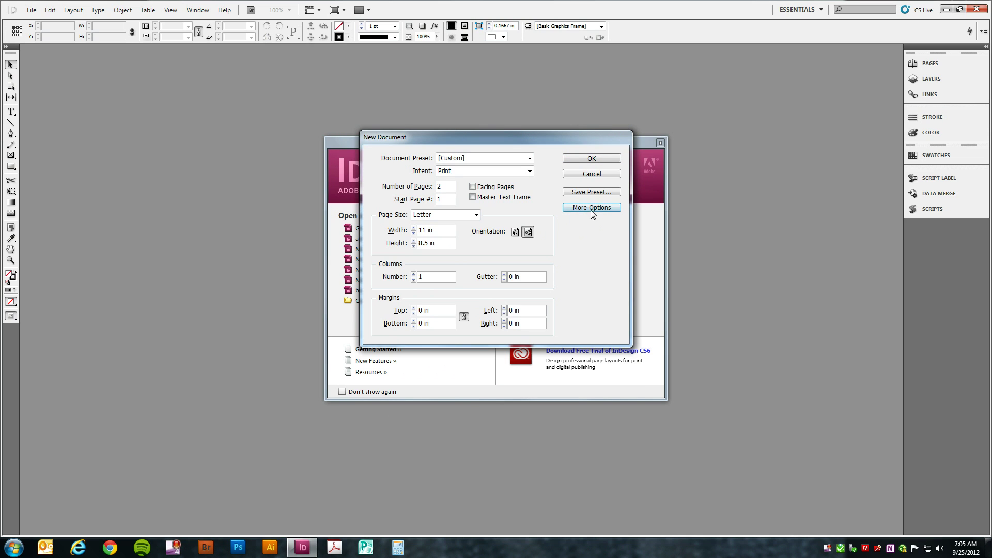
{"action": "left_click", "coordinate": [597, 209]}
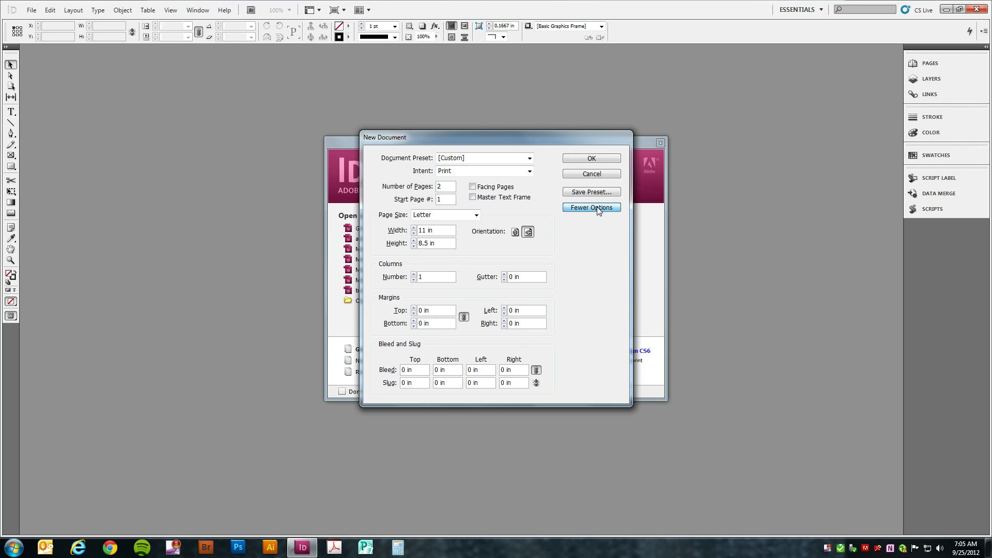
{"action": "left_click", "coordinate": [421, 375]}
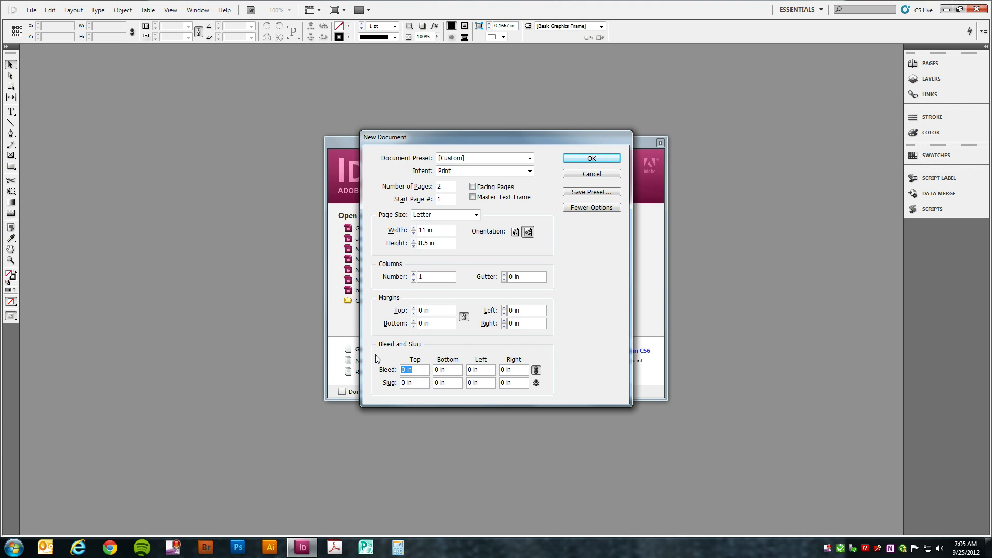
{"action": "type", "text": ".25"}
{"action": "left_click", "coordinate": [453, 384]}
{"action": "left_click", "coordinate": [592, 159]}
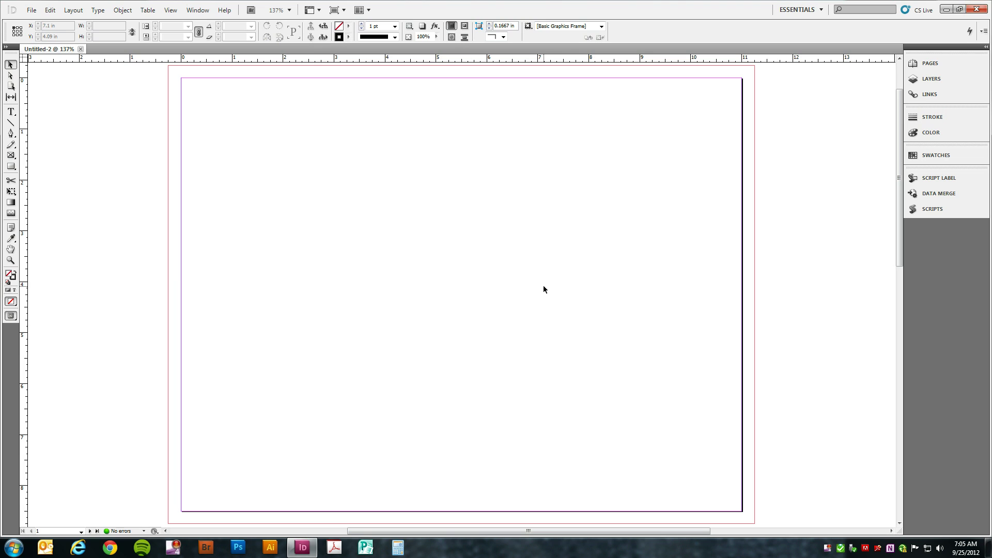
{"action": "key", "text": "ctrl+minus"}
{"action": "key", "text": "ctrl+minus"}
{"action": "key", "text": "ctrl+minus"}
{"action": "key", "text": "ctrl+minus"}
{"action": "key", "text": "ctrl+minus"}
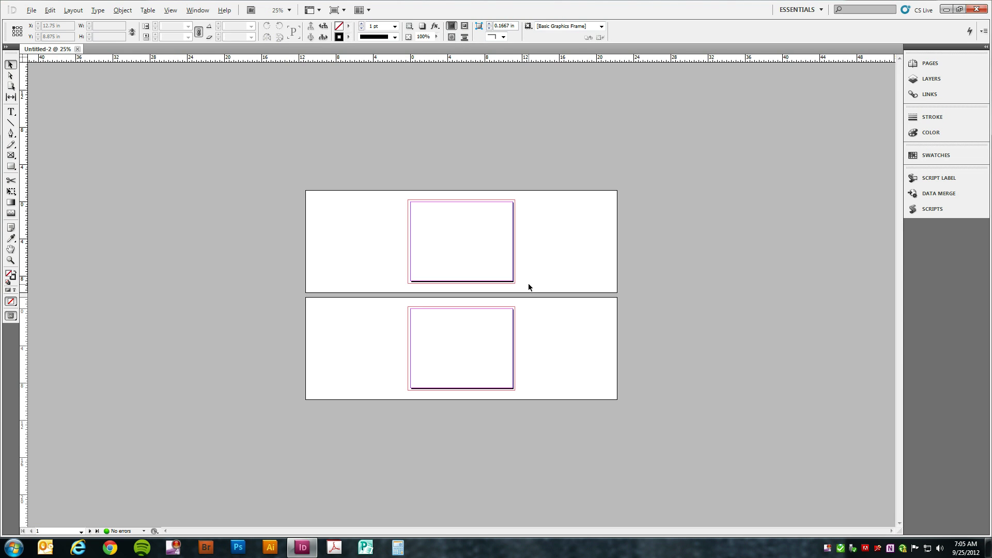
{"action": "key", "text": "ctrl+equal"}
{"action": "key", "text": "ctrl+equal"}
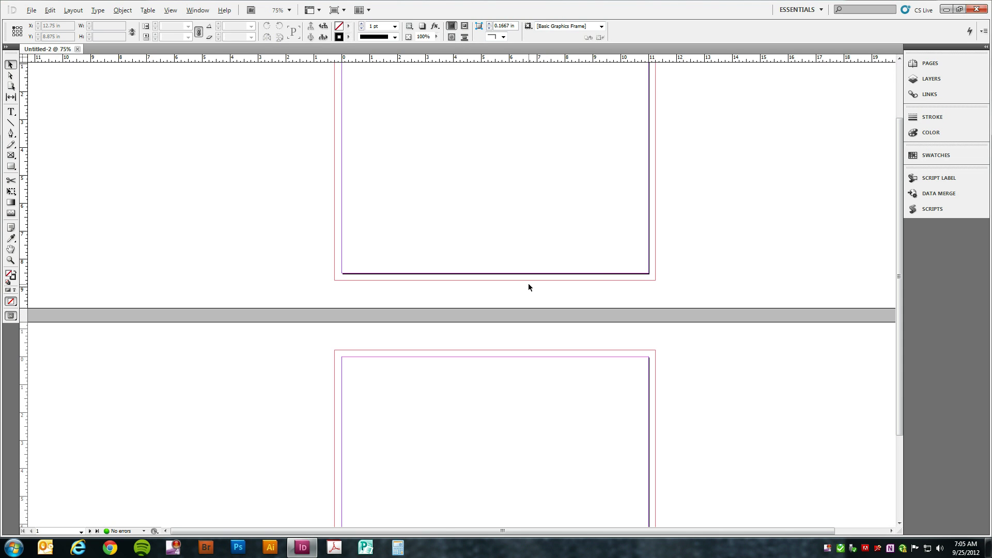
{"action": "key", "text": "ctrl+equal"}
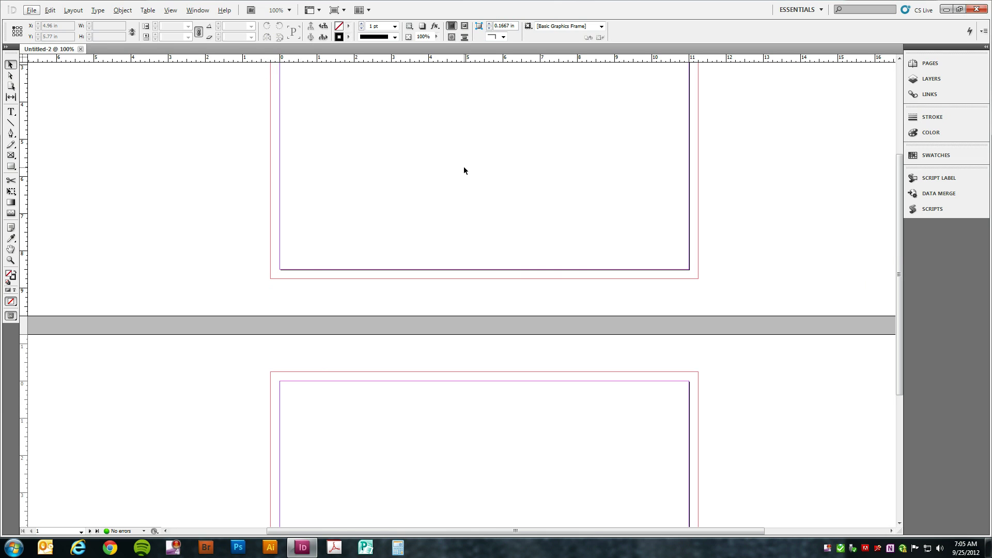
{"action": "scroll", "coordinate": [457, 155], "scroll_direction": "down", "scroll_amount": 5}
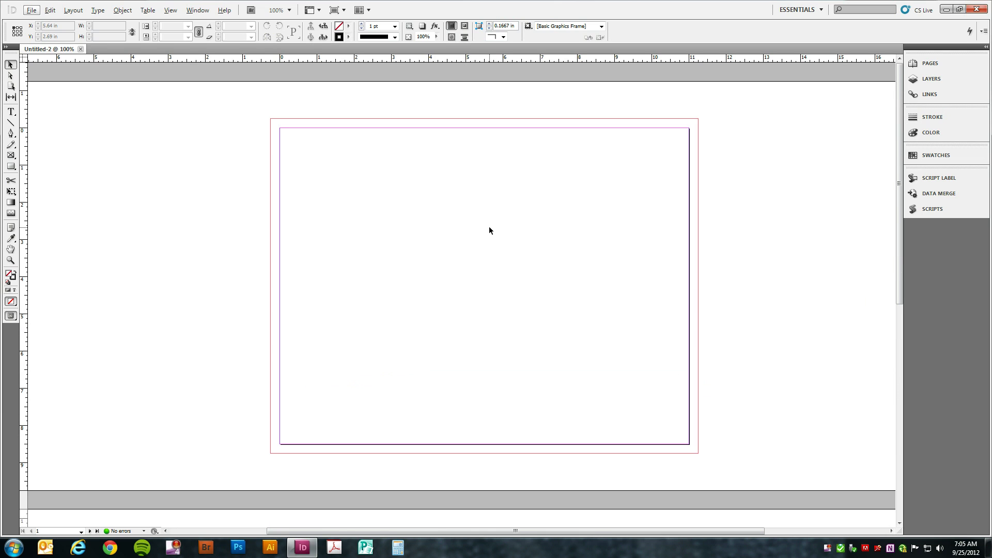
{"action": "scroll", "coordinate": [488, 230], "scroll_direction": "up", "scroll_amount": 1, "text": "alt"}
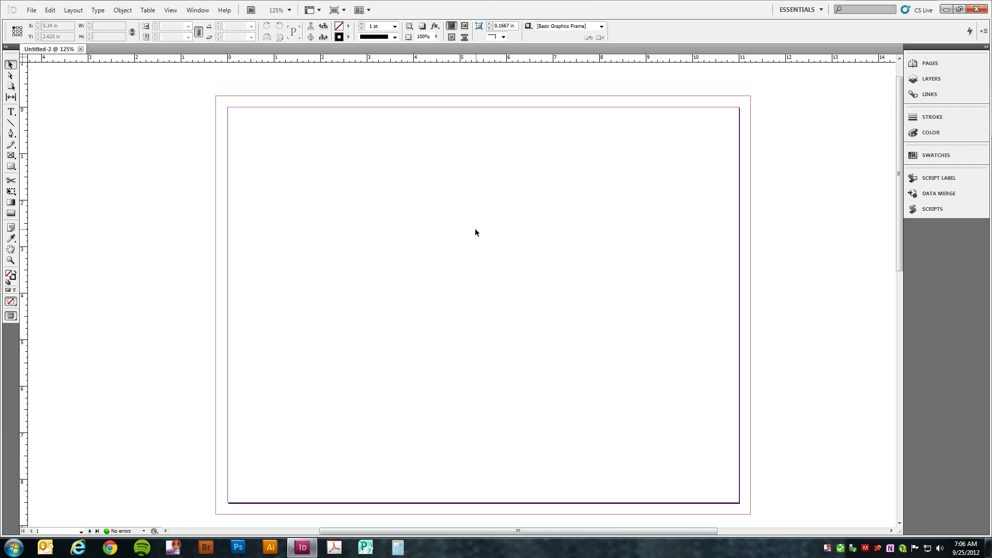
{"action": "scroll", "coordinate": [475, 229], "scroll_direction": "down", "scroll_amount": 5}
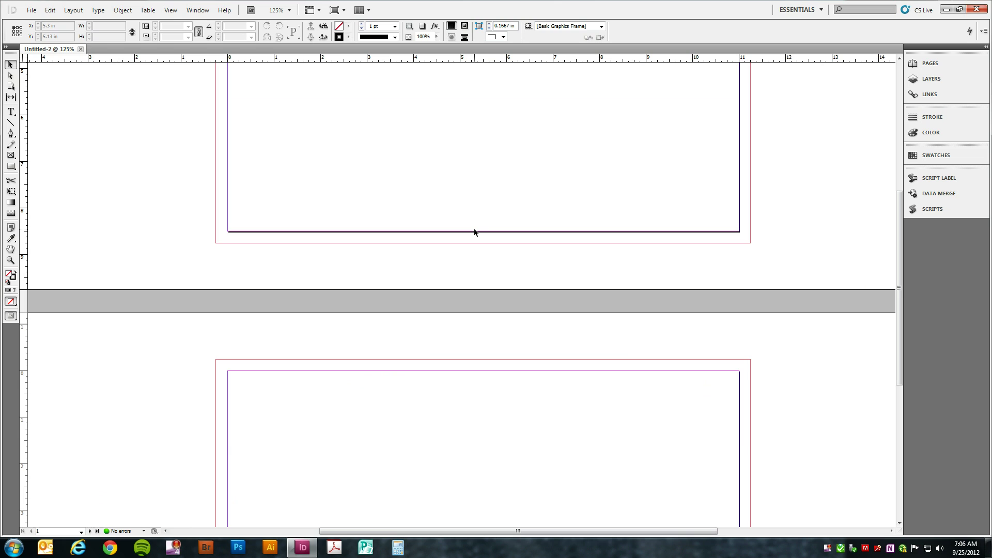
{"action": "scroll", "coordinate": [474, 229], "scroll_direction": "up", "scroll_amount": 5}
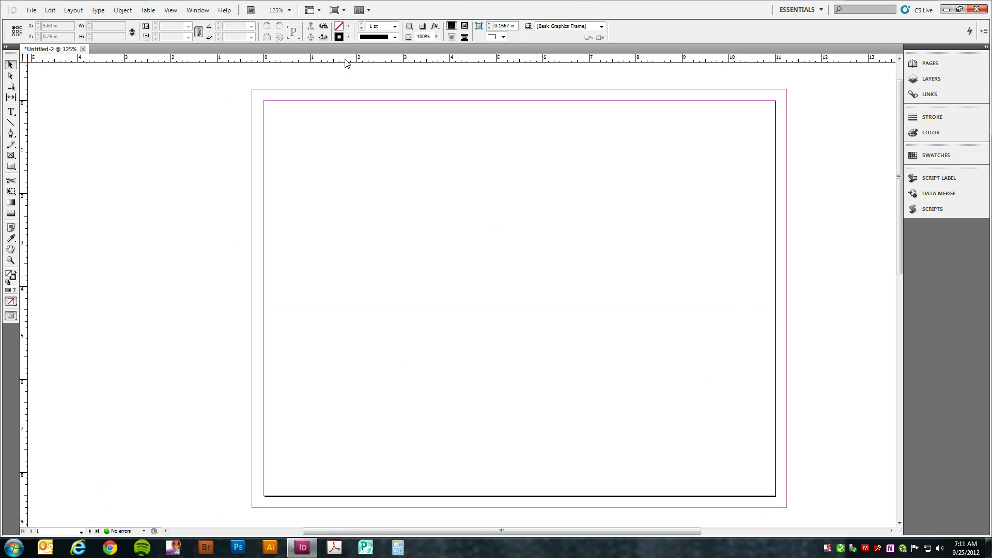
- Switch the rulers to millimetres and place vertical guides at about 91 mm and 185 mm on page 1
{"action": "right_click", "coordinate": [346, 62]}
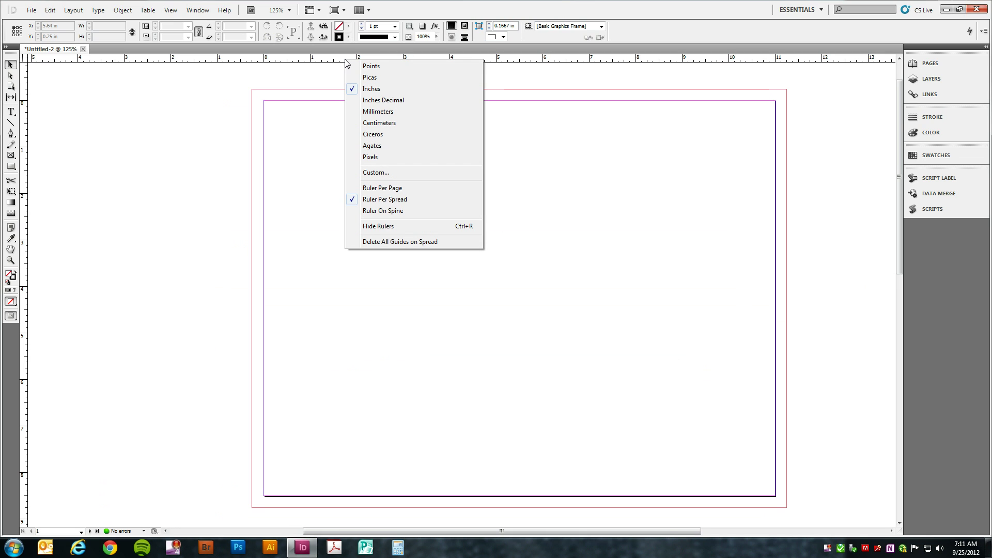
{"action": "left_click", "coordinate": [386, 112]}
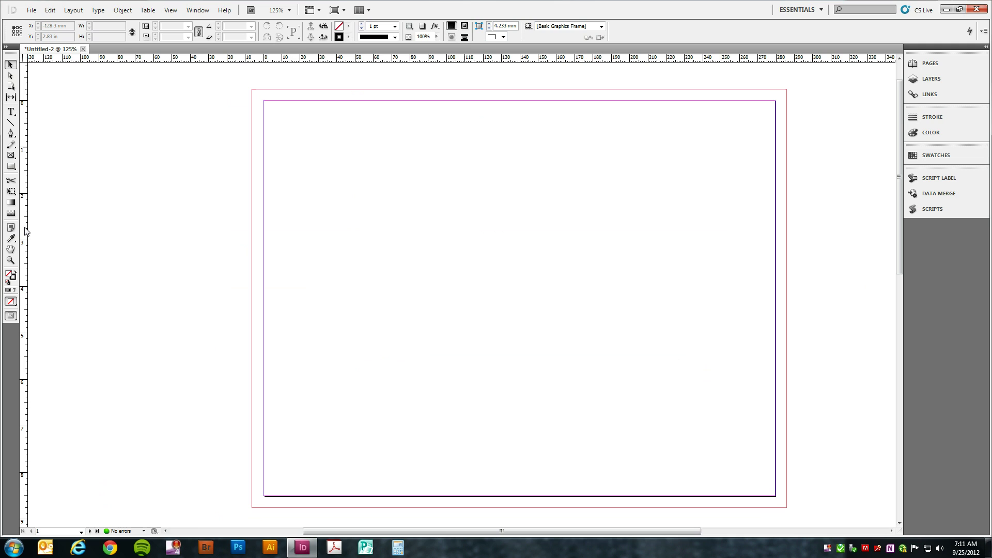
{"action": "left_click_drag", "start_coordinate": [25, 230], "coordinate": [430, 115]}
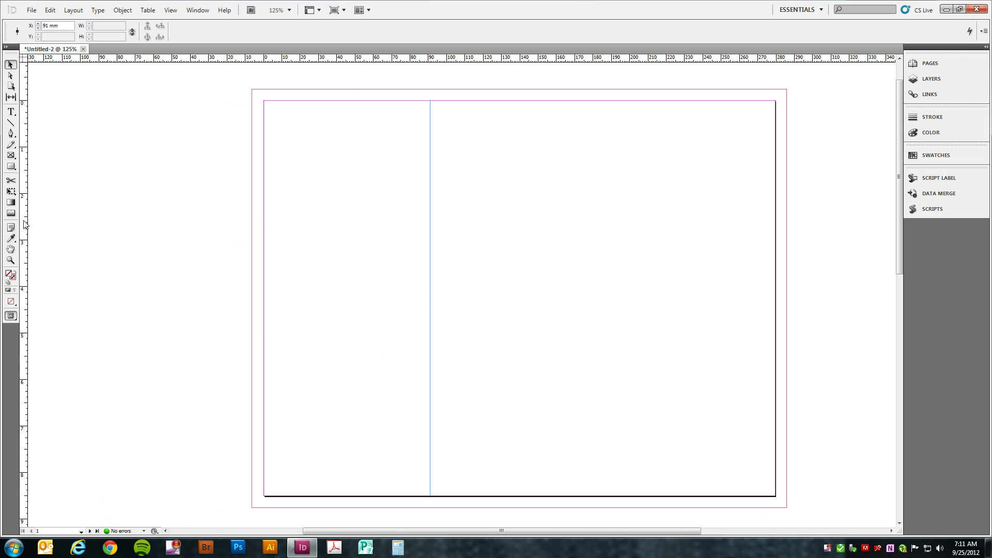
{"action": "left_click_drag", "start_coordinate": [24, 223], "coordinate": [603, 228]}
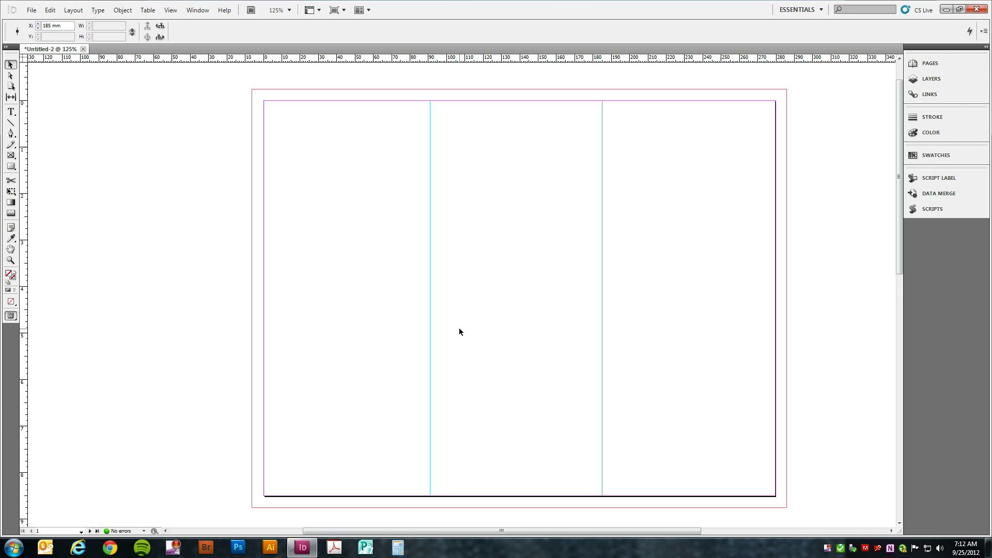
- On page 2, place vertical fold guides at about 93 mm and 187 mm
{"action": "scroll", "coordinate": [459, 329], "scroll_direction": "down", "scroll_amount": 12}
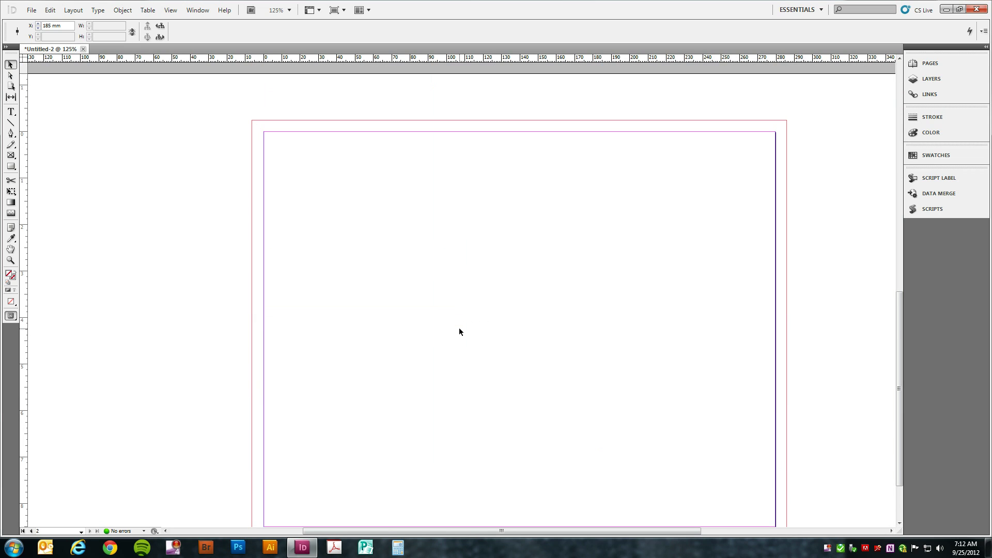
{"action": "scroll", "coordinate": [460, 331], "scroll_direction": "down", "scroll_amount": 1}
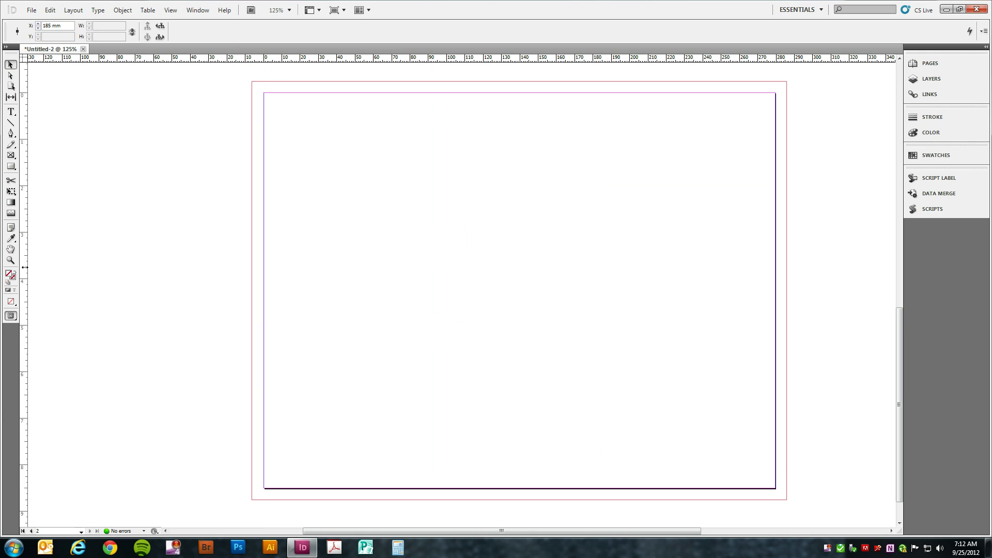
{"action": "left_click_drag", "start_coordinate": [25, 267], "coordinate": [433, 214]}
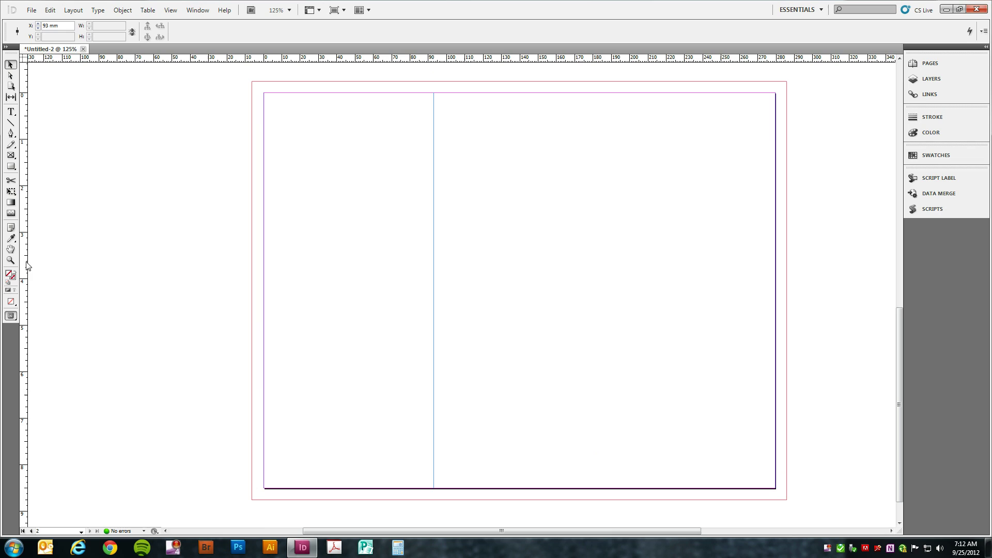
{"action": "left_click_drag", "start_coordinate": [24, 266], "coordinate": [606, 177]}
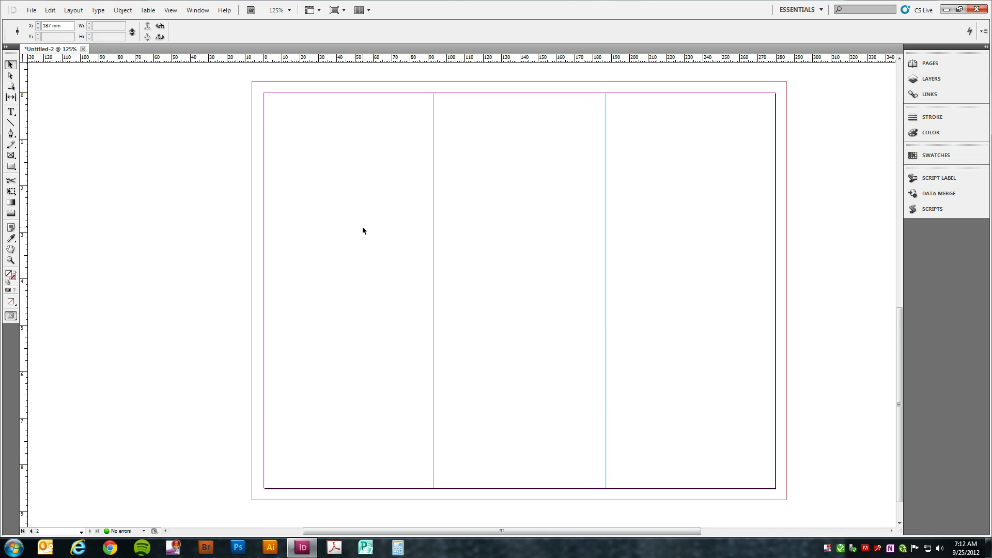
- Change the ruler measurement units to inches
{"action": "scroll", "coordinate": [363, 230], "scroll_direction": "up", "scroll_amount": 10}
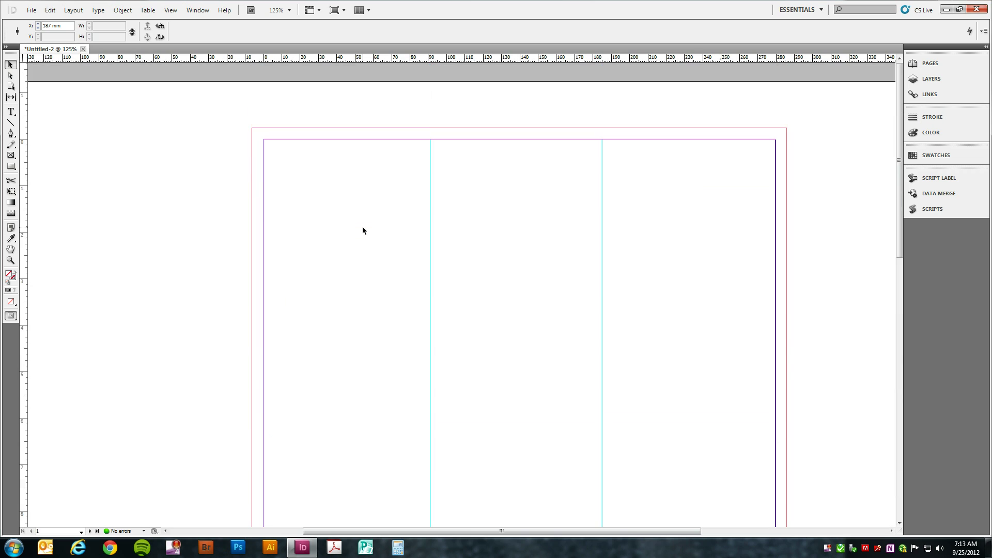
{"action": "scroll", "coordinate": [363, 230], "scroll_direction": "down", "scroll_amount": 1}
{"action": "scroll", "coordinate": [362, 230], "scroll_direction": "up", "scroll_amount": 1}
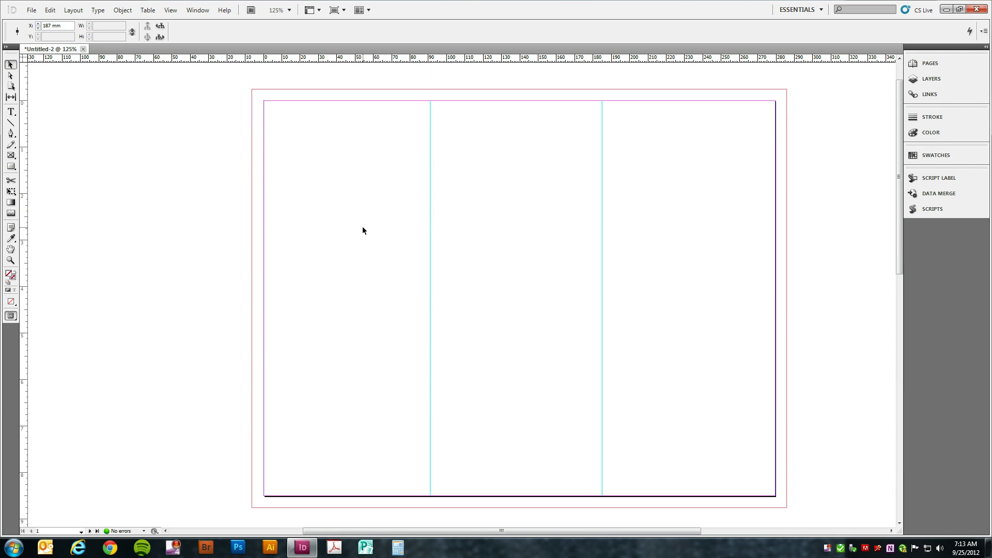
{"action": "right_click", "coordinate": [405, 63]}
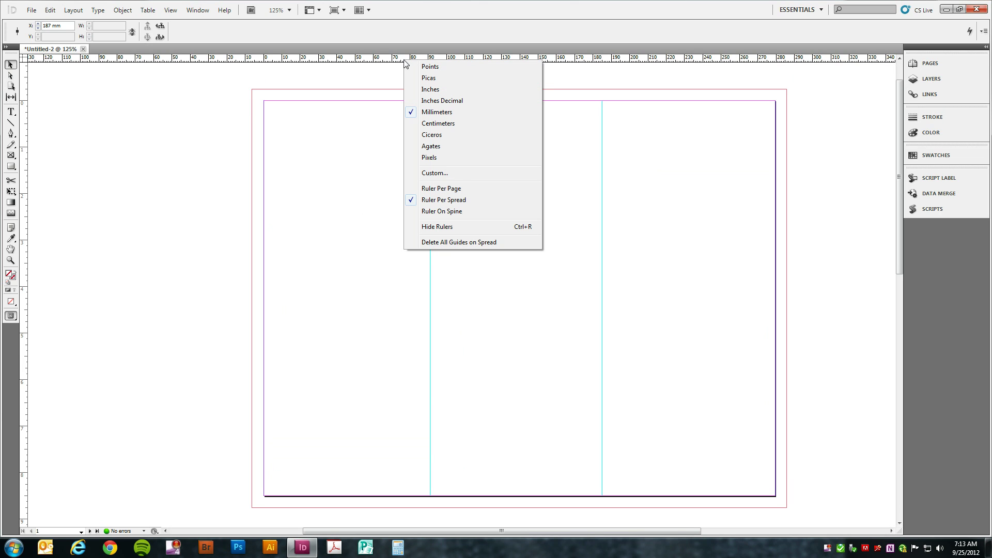
{"action": "left_click", "coordinate": [440, 91]}
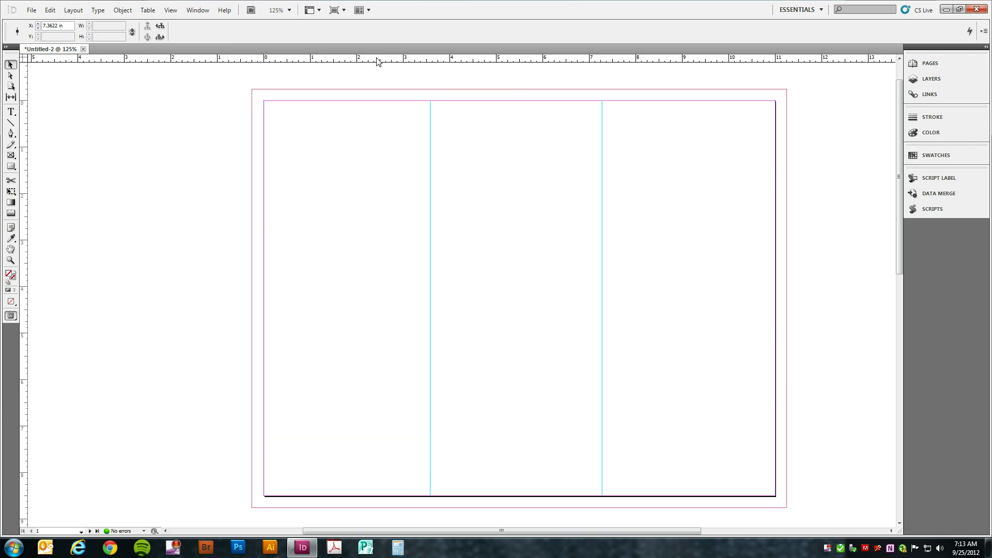
- Add safe-zone guides at Y 0.25 in, Y 8.25 in, X 0.25 in and X 10.75 in
{"action": "left_click_drag", "start_coordinate": [377, 62], "coordinate": [379, 112]}
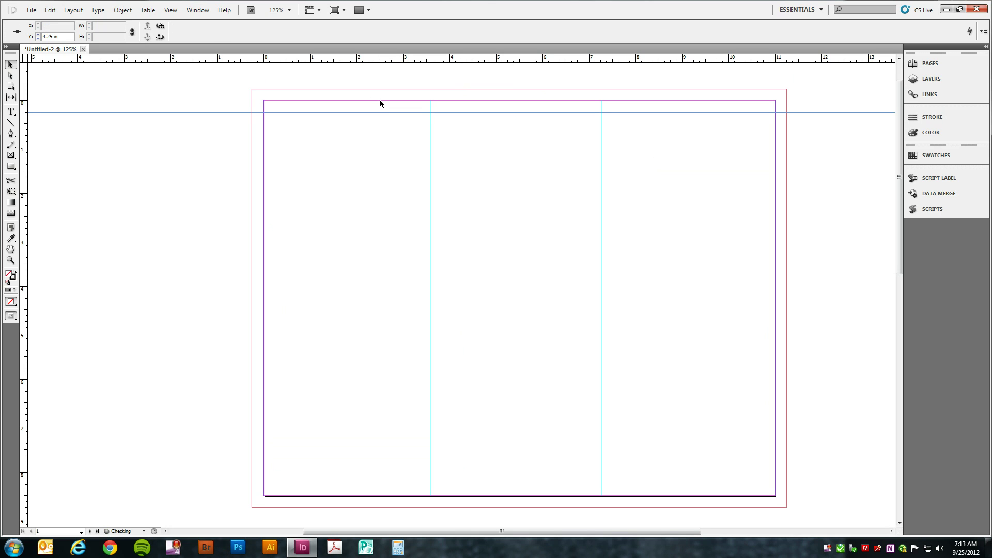
{"action": "left_click_drag", "start_coordinate": [384, 58], "coordinate": [350, 484]}
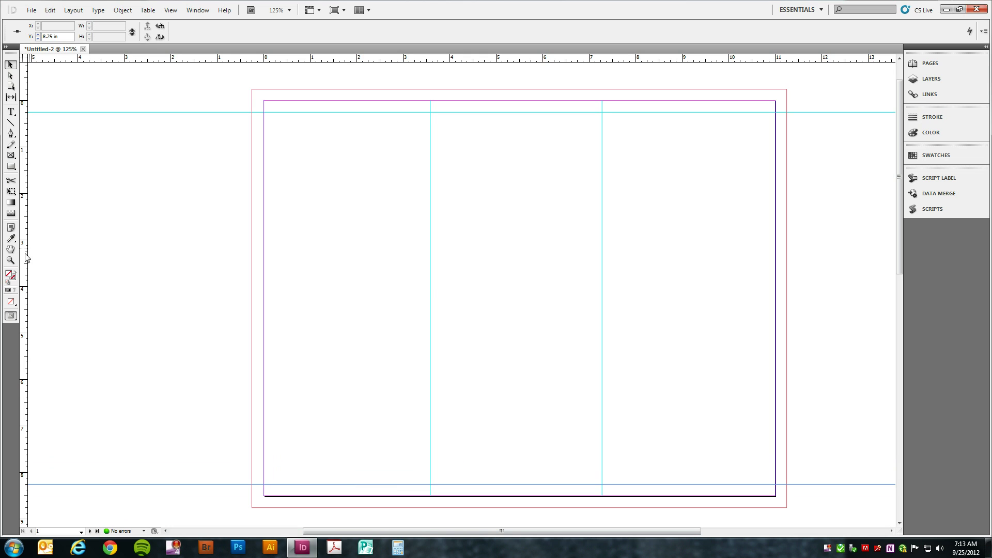
{"action": "left_click_drag", "start_coordinate": [24, 258], "coordinate": [275, 242]}
{"action": "left_click_drag", "start_coordinate": [22, 276], "coordinate": [763, 230]}
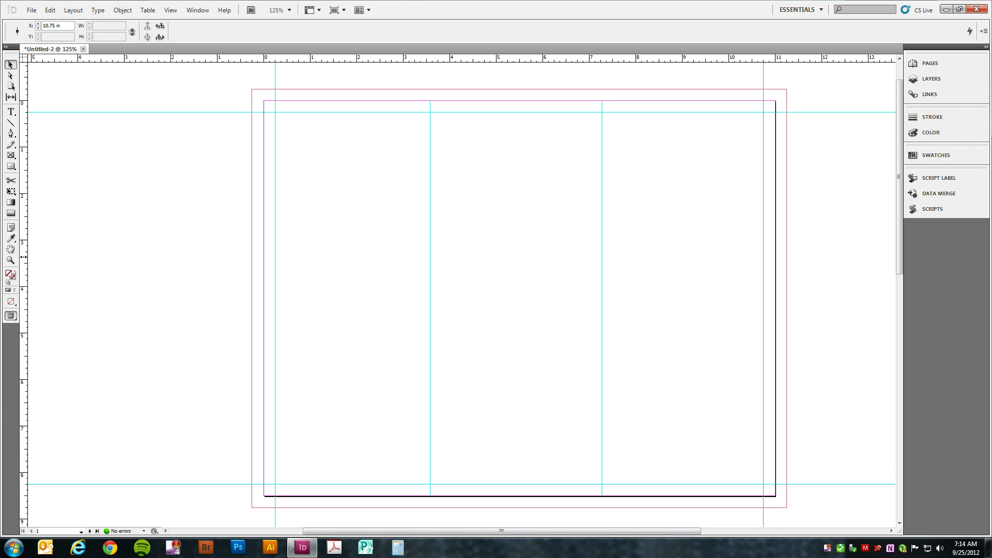
- Add vertical guides at about 3.34, 3.84, 6.94 and 7.52 in, flanking both folds
{"action": "left_click_drag", "start_coordinate": [23, 261], "coordinate": [430, 255]}
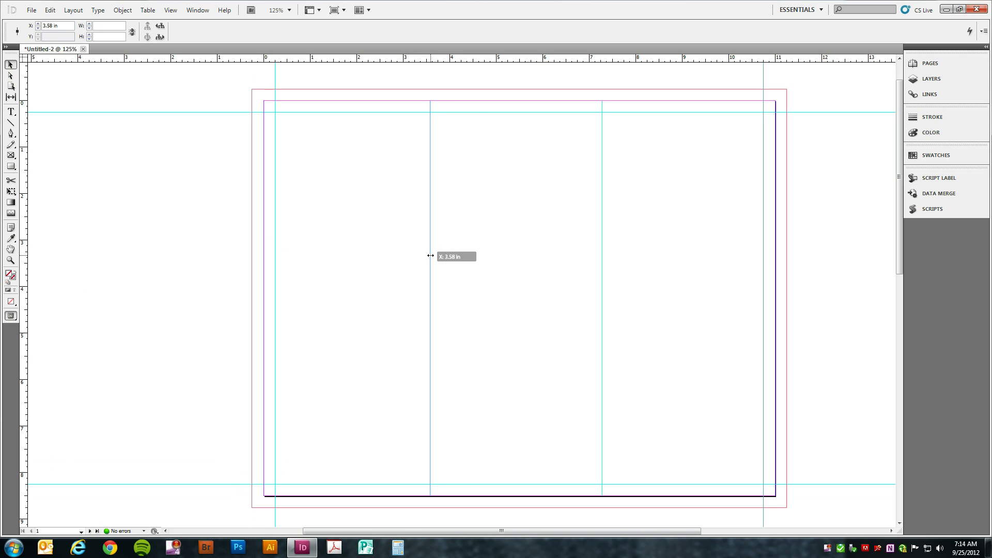
{"action": "left_click_drag", "start_coordinate": [430, 255], "coordinate": [419, 257]}
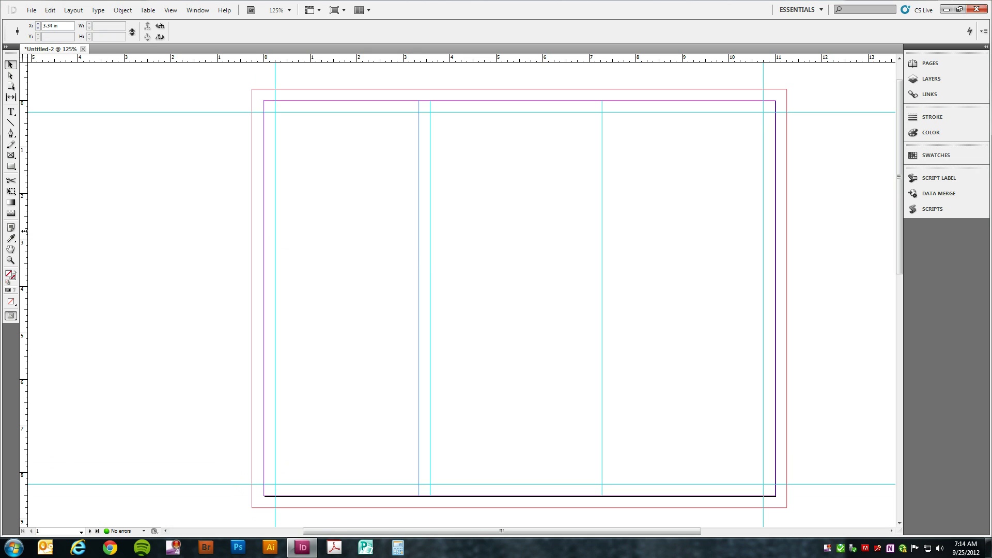
{"action": "left_click_drag", "start_coordinate": [24, 231], "coordinate": [442, 187]}
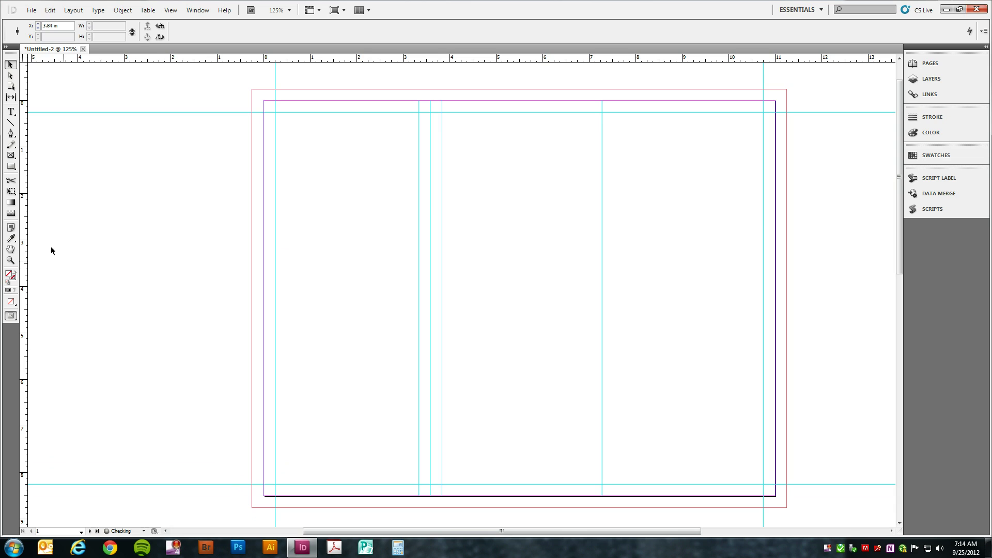
{"action": "left_click_drag", "start_coordinate": [25, 230], "coordinate": [591, 202]}
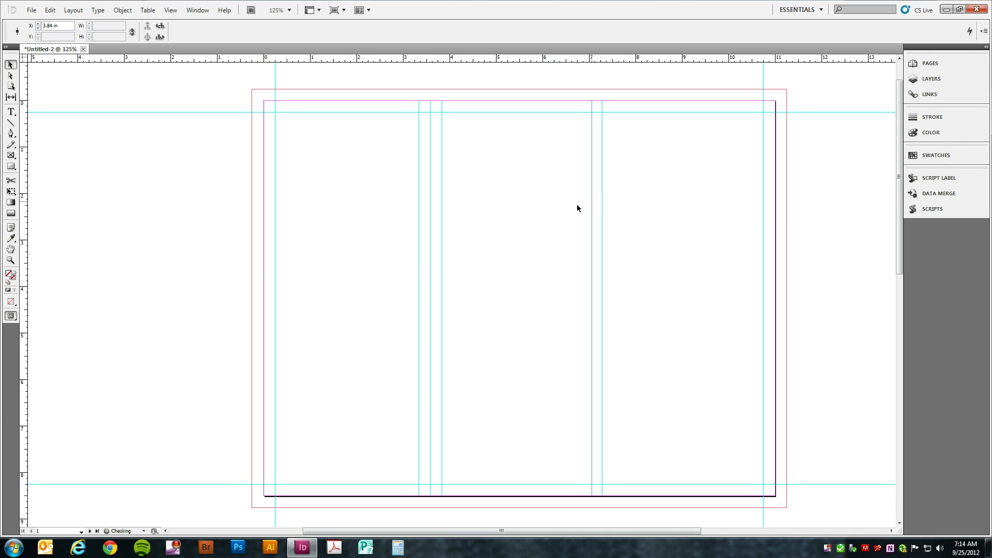
{"action": "left_click_drag", "start_coordinate": [23, 269], "coordinate": [613, 233]}
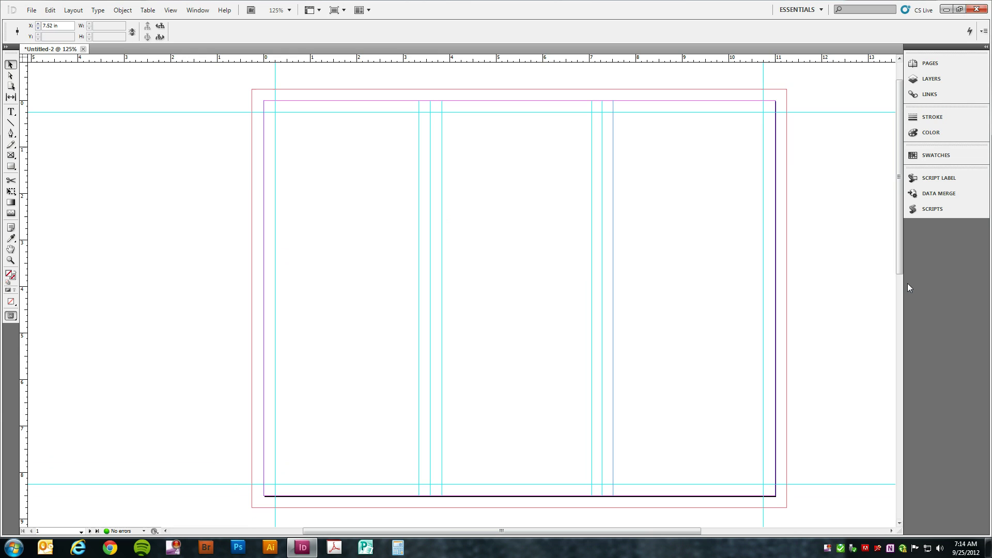